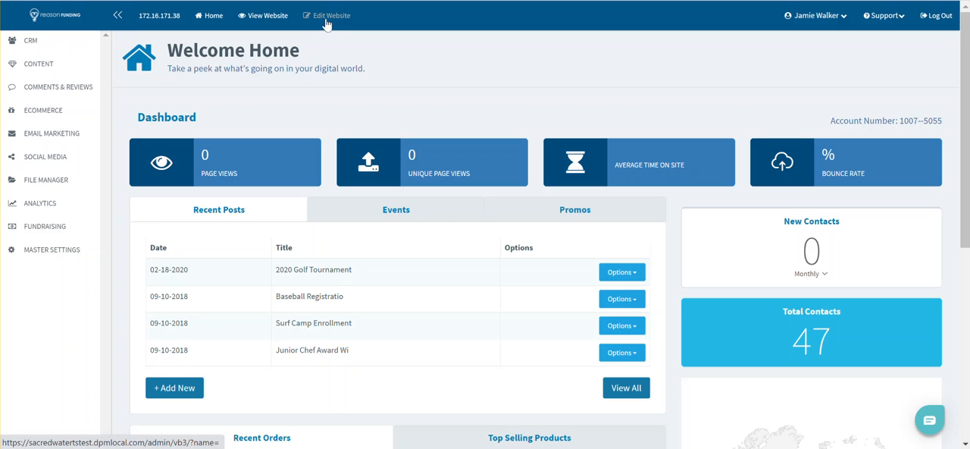
# - Open the website for editing and preview the Home page in mobile, tablet and desktop views
pyautogui.click(326, 23)
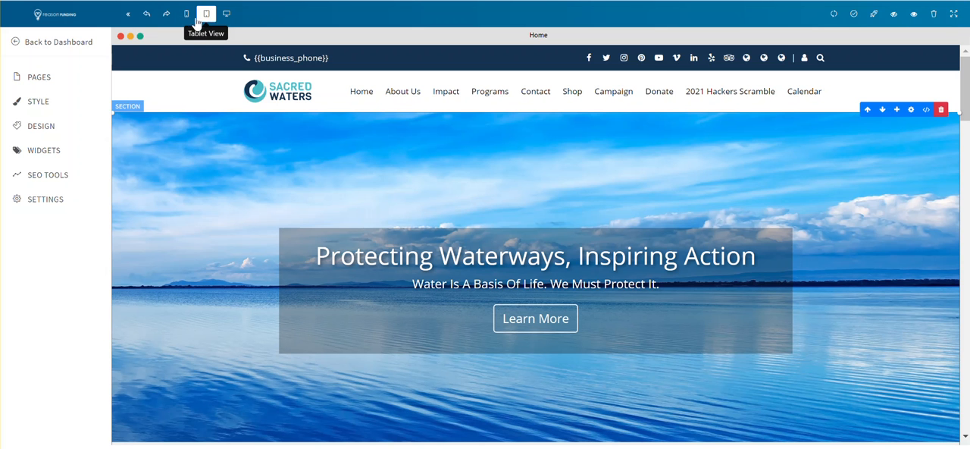
pyautogui.click(187, 15)
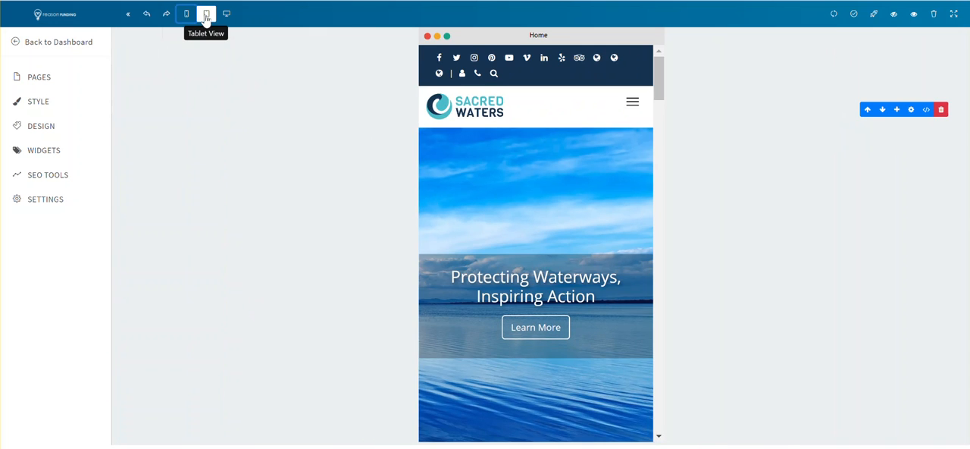
pyautogui.click(205, 16)
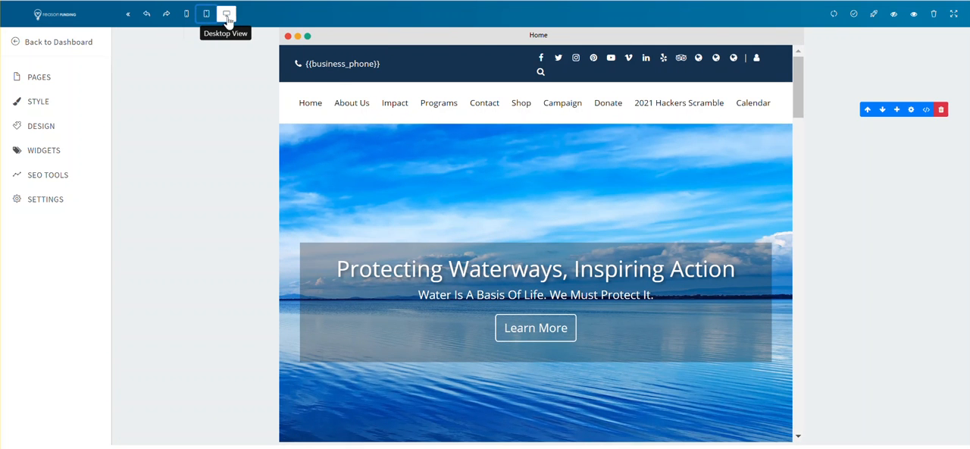
pyautogui.click(227, 15)
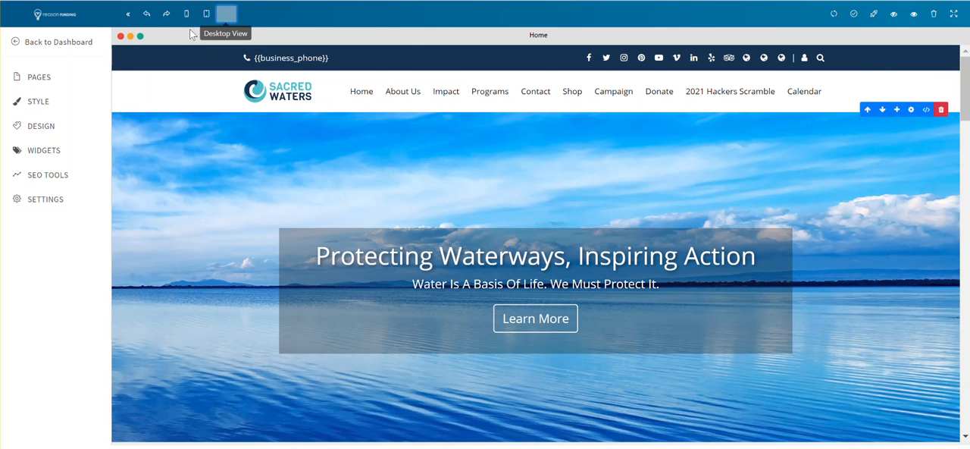
pyautogui.click(186, 14)
pyautogui.click(206, 14)
pyautogui.click(226, 15)
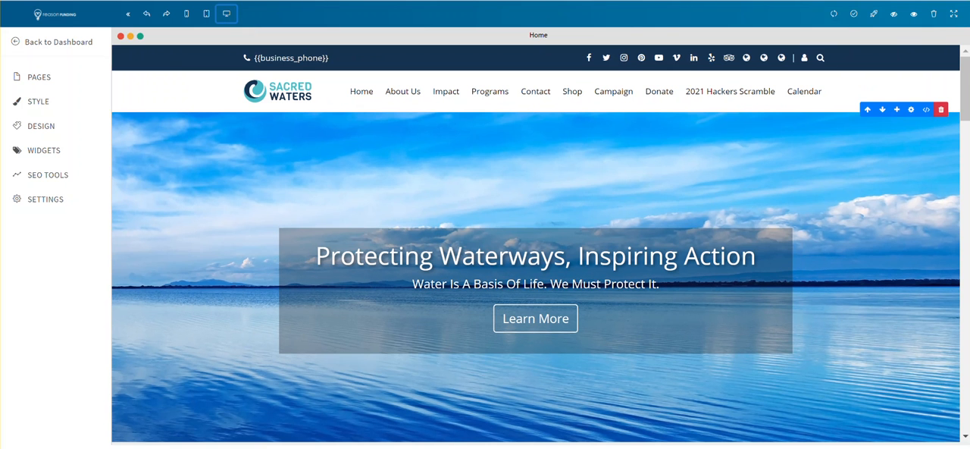
# - Refresh the Home page and save its current content
pyautogui.click(833, 15)
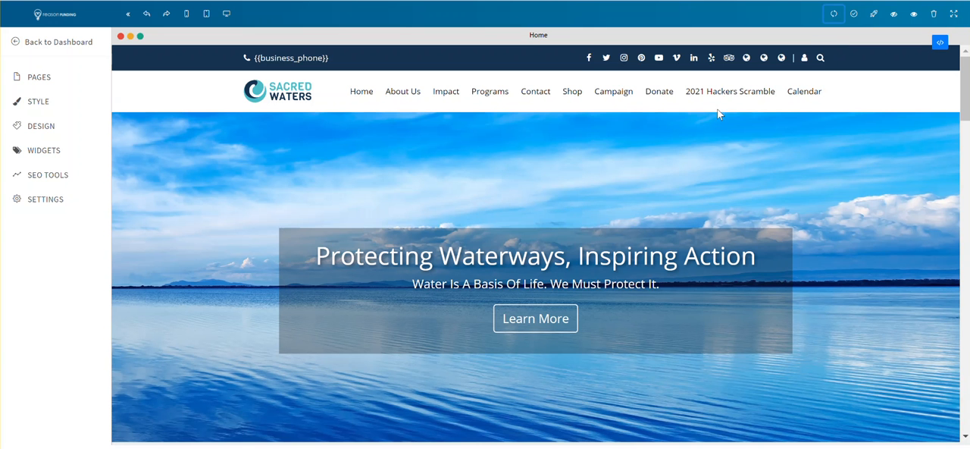
pyautogui.click(852, 13)
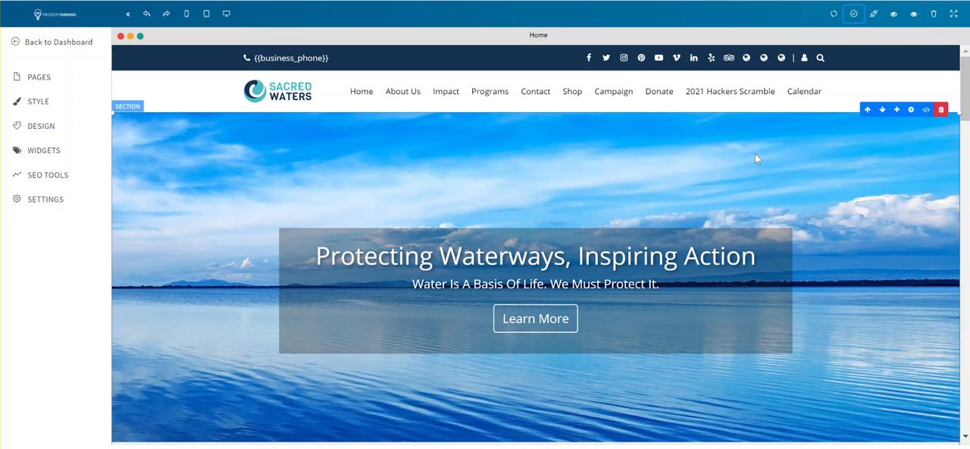
pyautogui.click(854, 15)
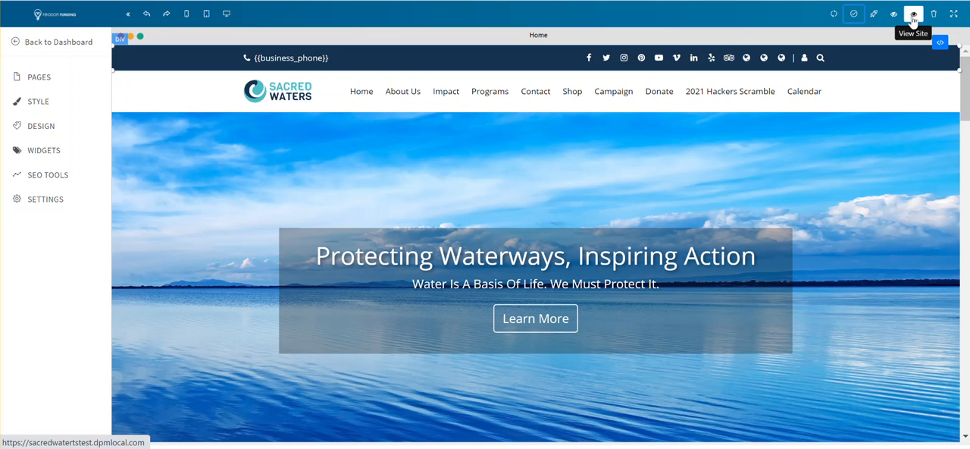
# - Toggle the page editor's full-screen mode on and off again
pyautogui.click(954, 14)
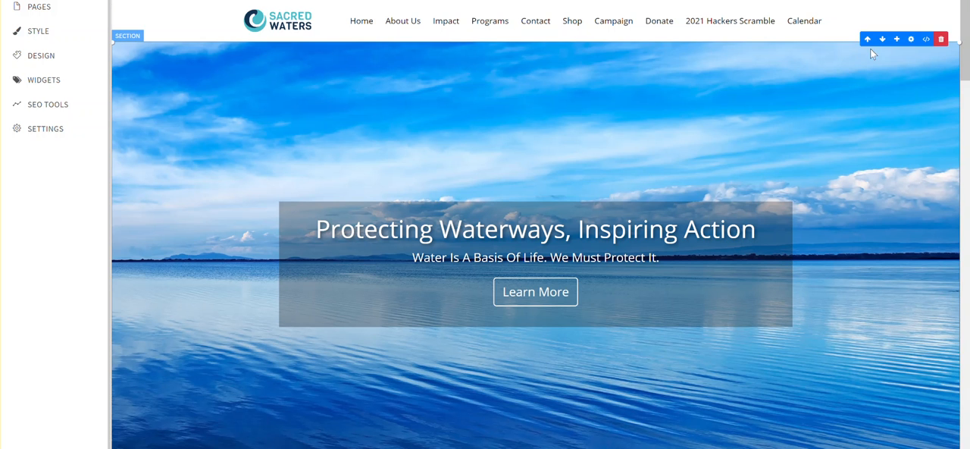
pyautogui.click(953, 13)
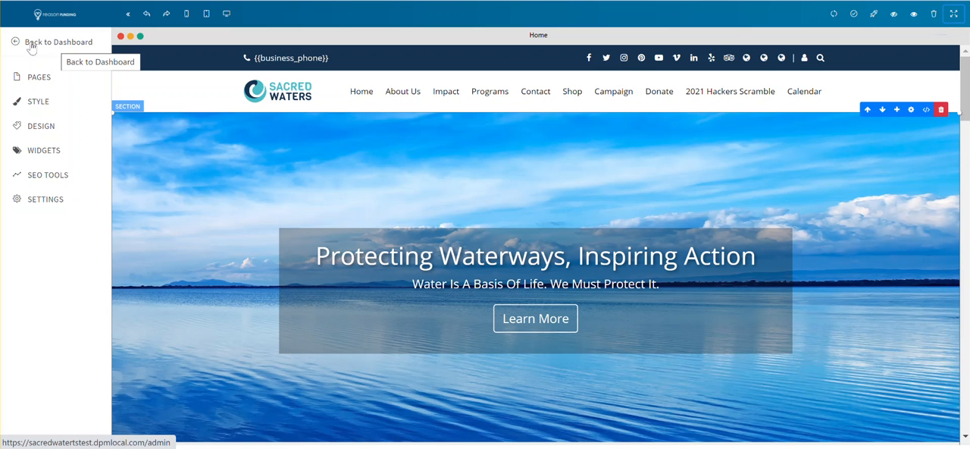
# - Load the About page for editing from the site's list of pages
pyautogui.click(28, 80)
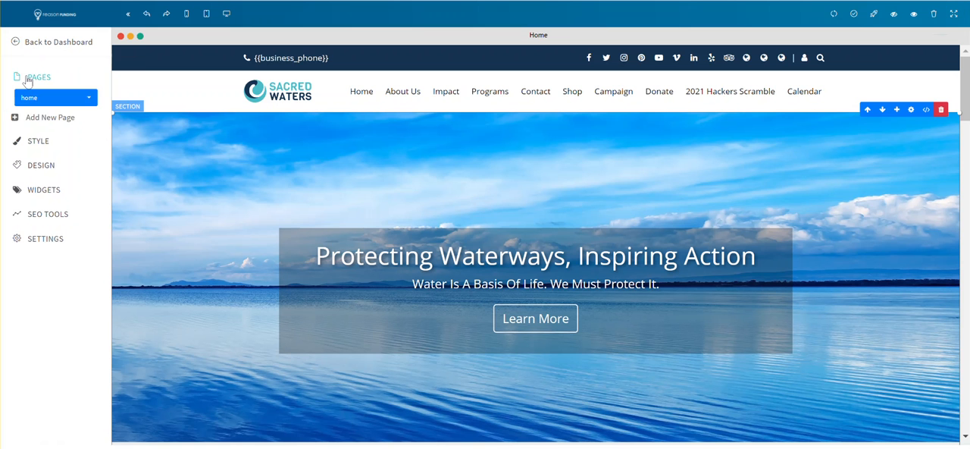
pyautogui.click(47, 99)
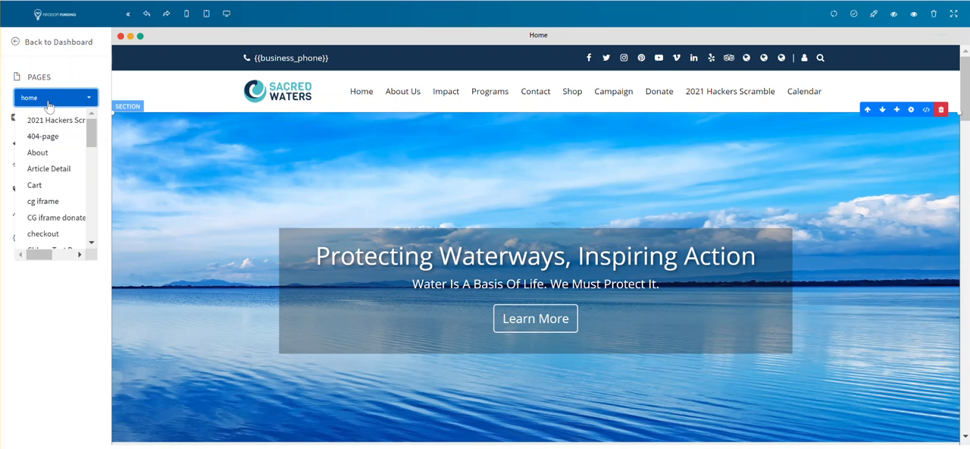
pyautogui.click(58, 155)
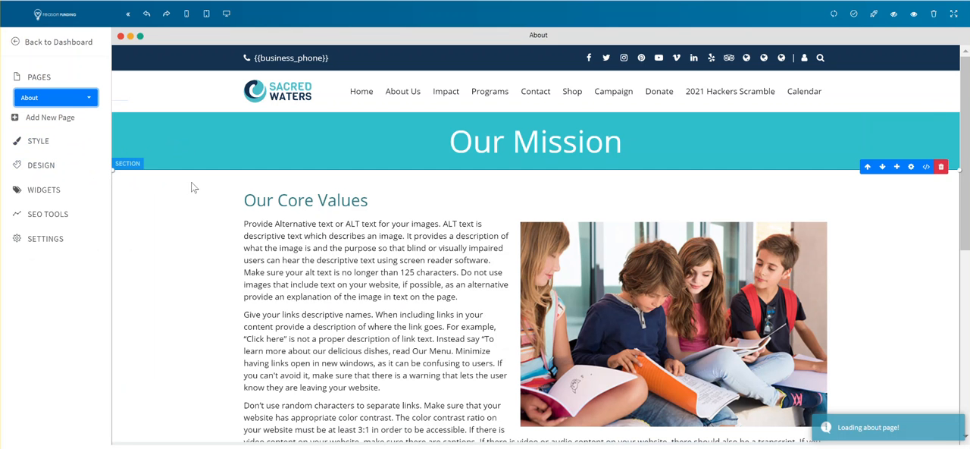
# - Load the checkout page for editing and return to the About page
pyautogui.click(58, 99)
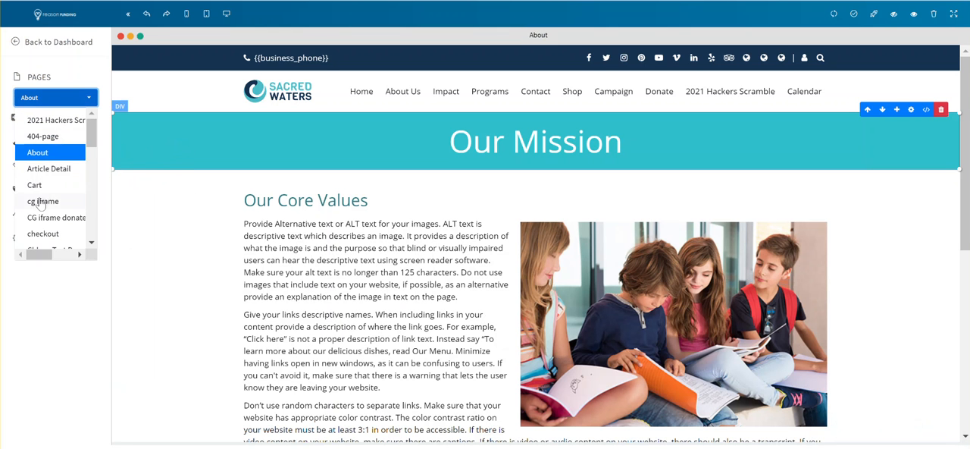
pyautogui.click(43, 235)
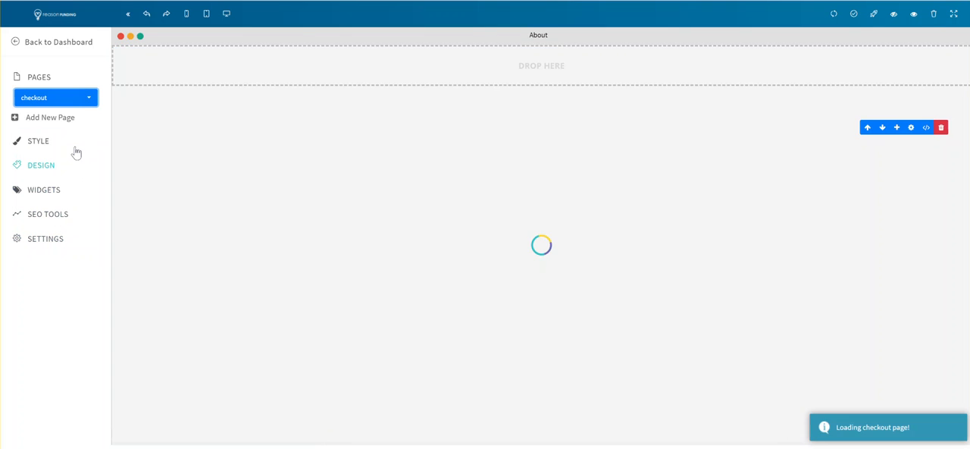
pyautogui.click(72, 103)
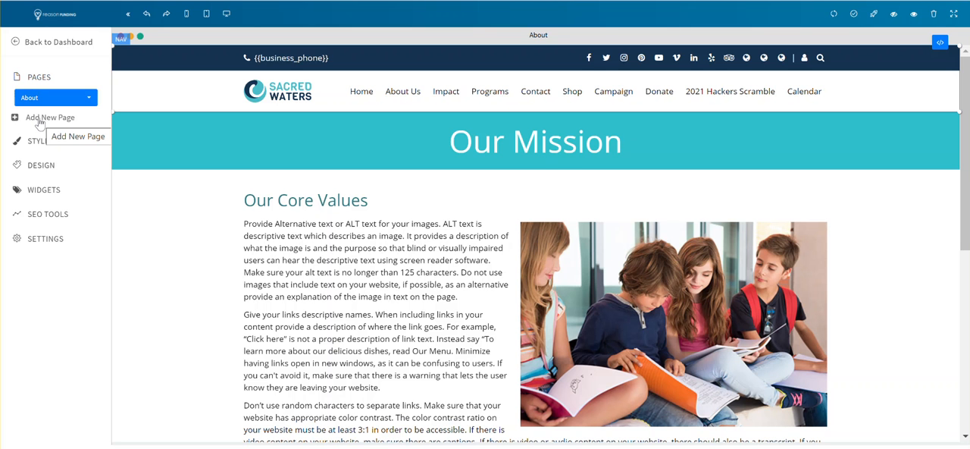
# - Start a new page and set its page URL to programs-two
pyautogui.click(41, 121)
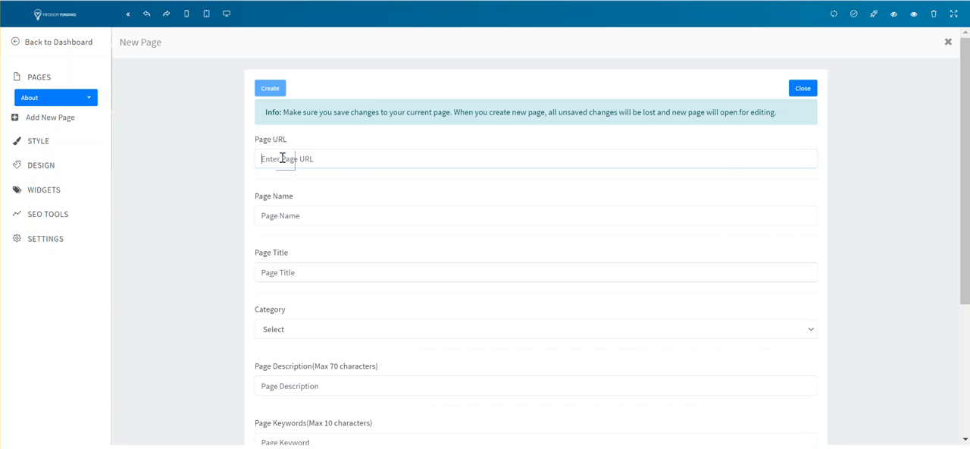
pyautogui.write('programs')
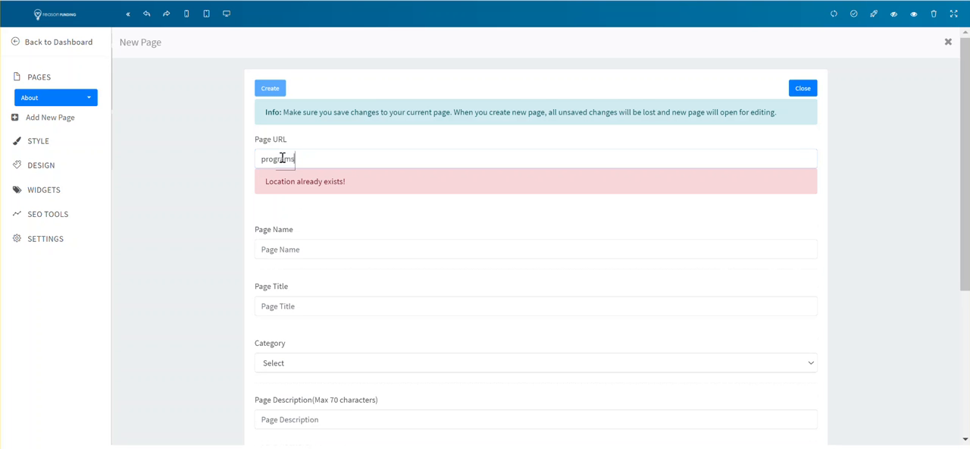
pyautogui.write('-two')
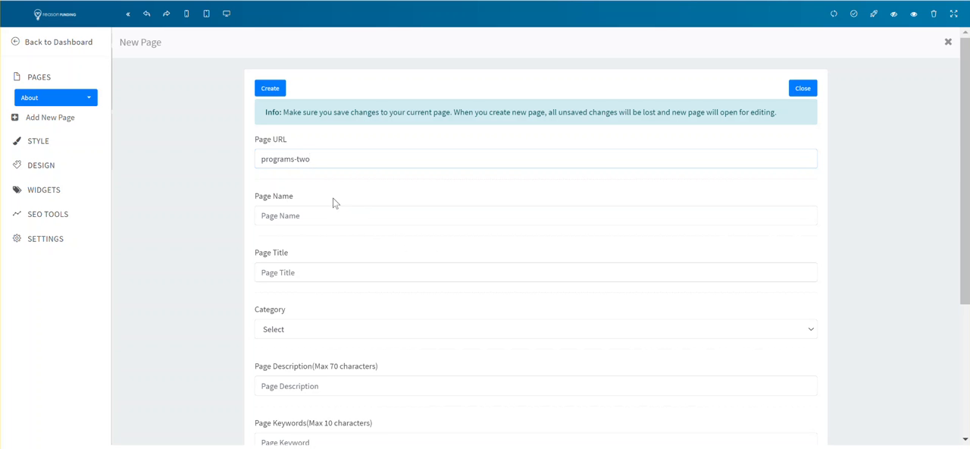
# - Examine the new-page form's name, title, description and keyword fields and its access and index options, and close it without creating the page
pyautogui.click(286, 221)
pyautogui.scroll(-2, 280, 289)
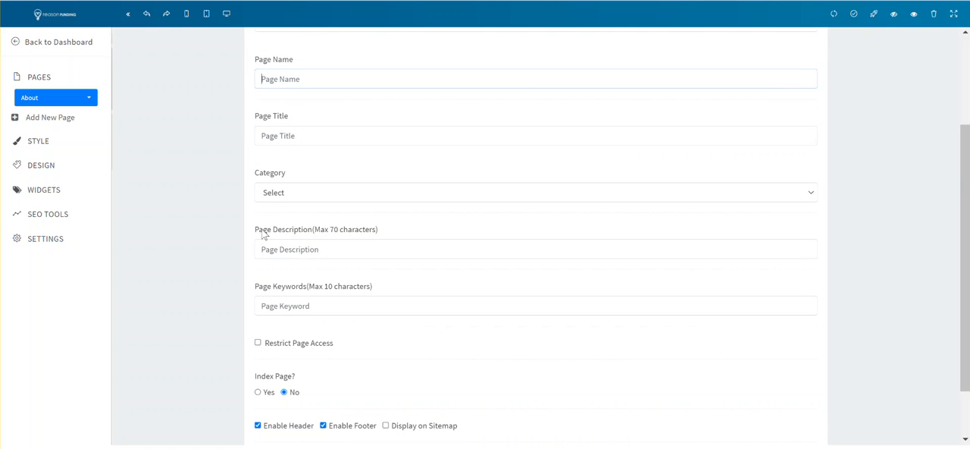
pyautogui.moveTo(258, 229); pyautogui.dragTo(342, 235)
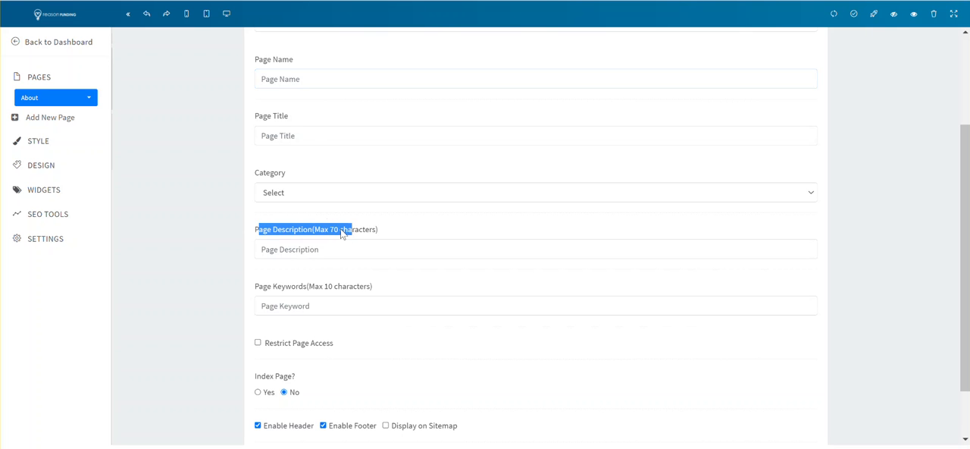
pyautogui.moveTo(256, 121); pyautogui.dragTo(287, 120)
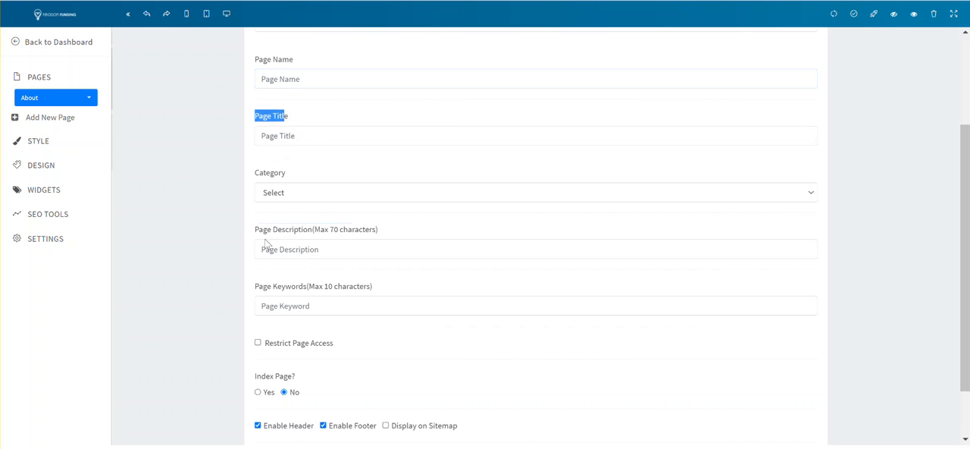
pyautogui.moveTo(259, 231); pyautogui.dragTo(402, 244)
pyautogui.moveTo(256, 287); pyautogui.dragTo(371, 291)
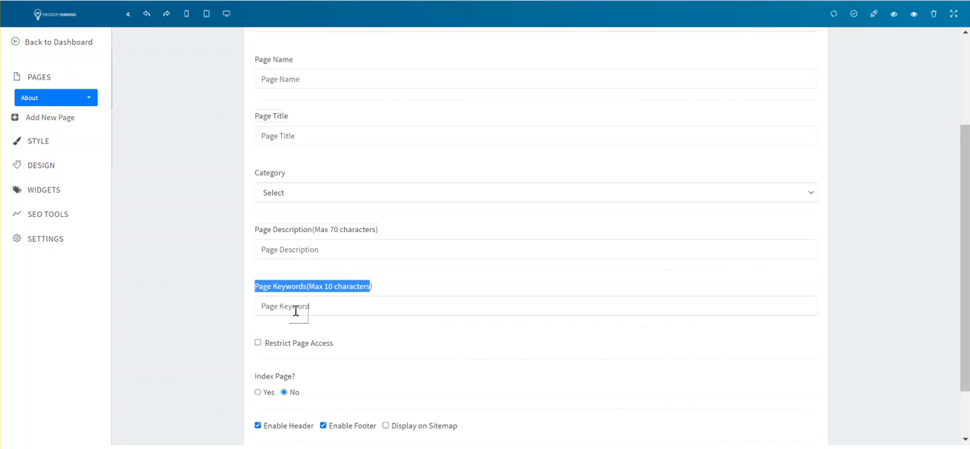
pyautogui.scroll(-1, 296, 310)
pyautogui.scroll(3, 297, 310)
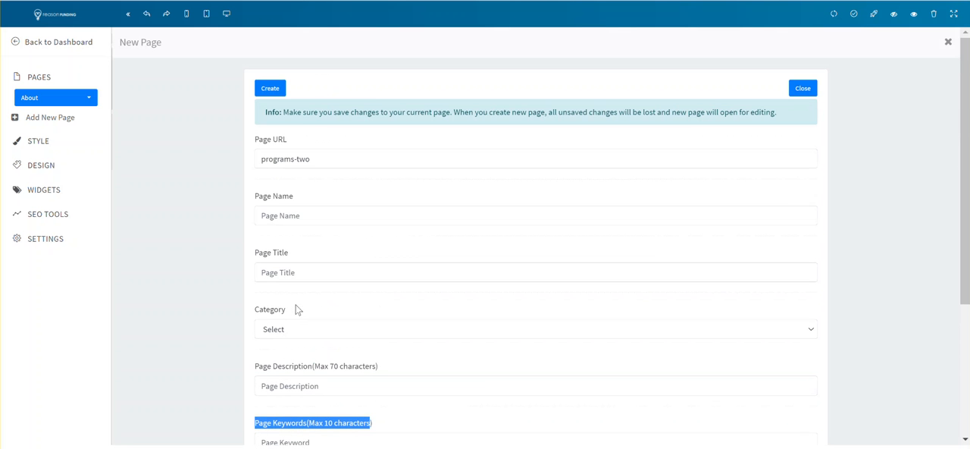
pyautogui.click(803, 88)
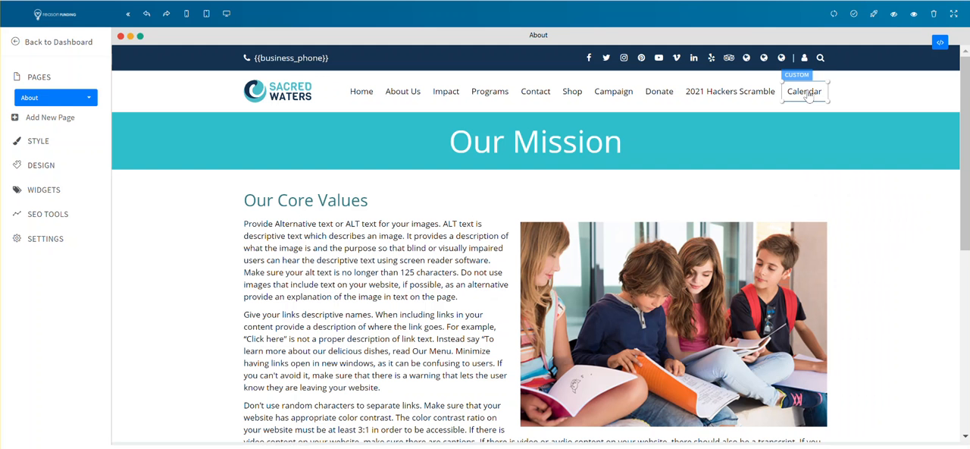
# - Display the site's color palette settings to examine the four theme colors
pyautogui.click(38, 141)
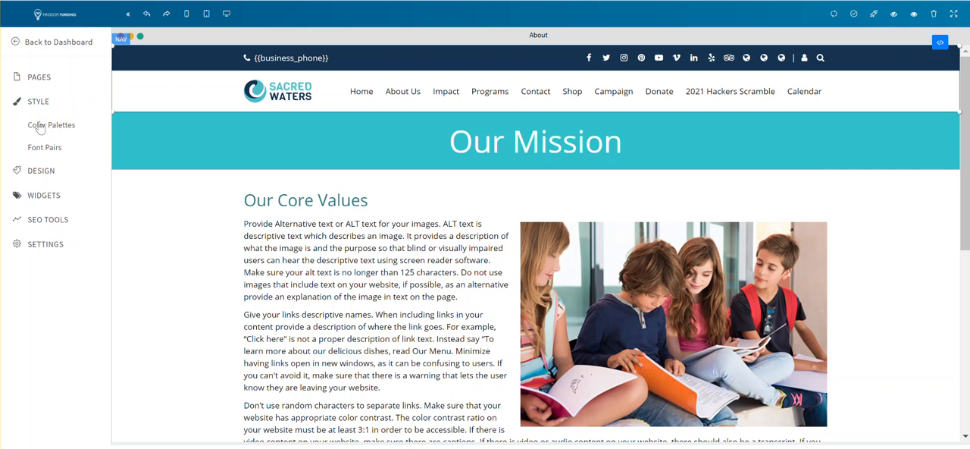
pyautogui.click(49, 128)
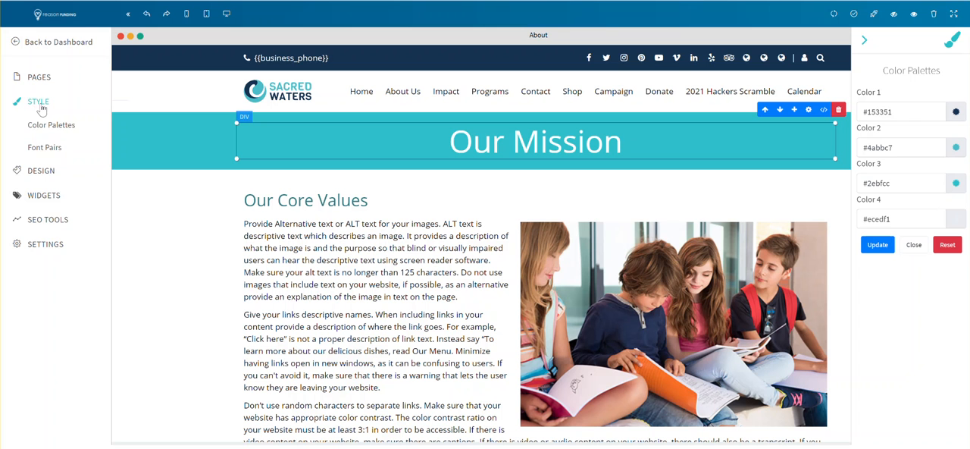
pyautogui.click(40, 104)
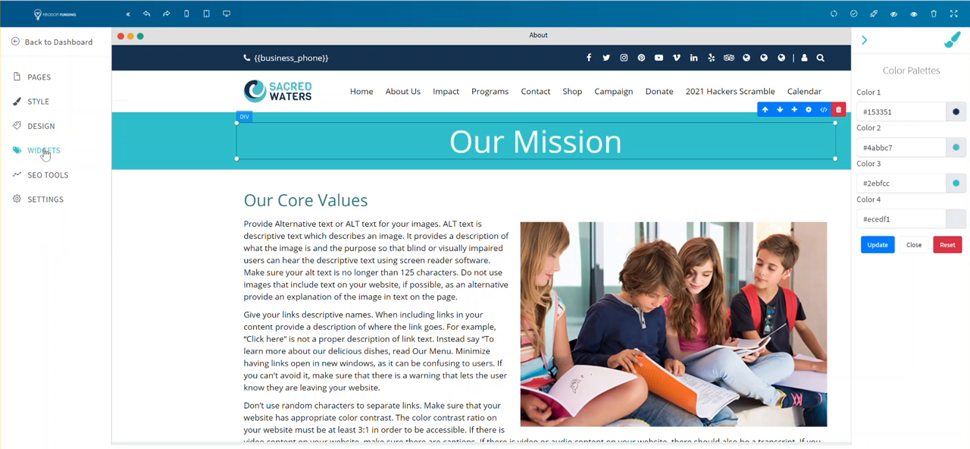
# - Browse the design blocks for Heading + Paragraph, Hero Headers, Page Titles and Content Blocks
pyautogui.click(52, 125)
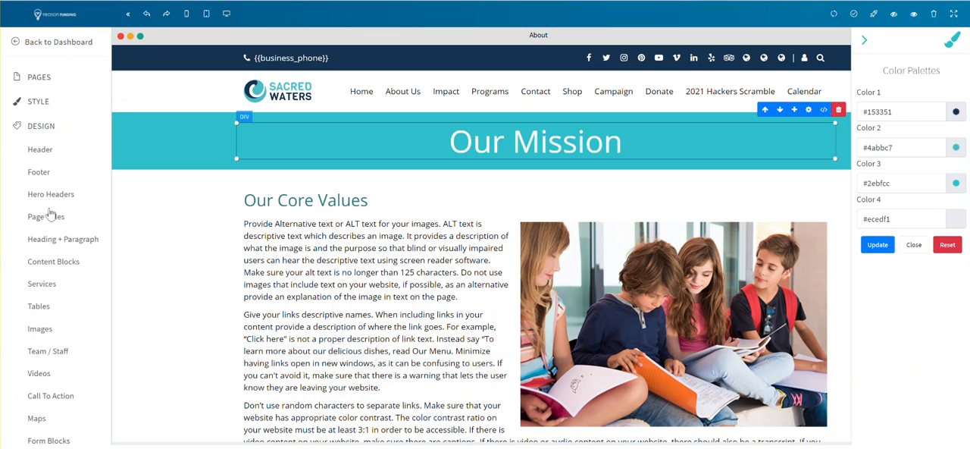
pyautogui.scroll(-1, 48, 214)
pyautogui.click(63, 171)
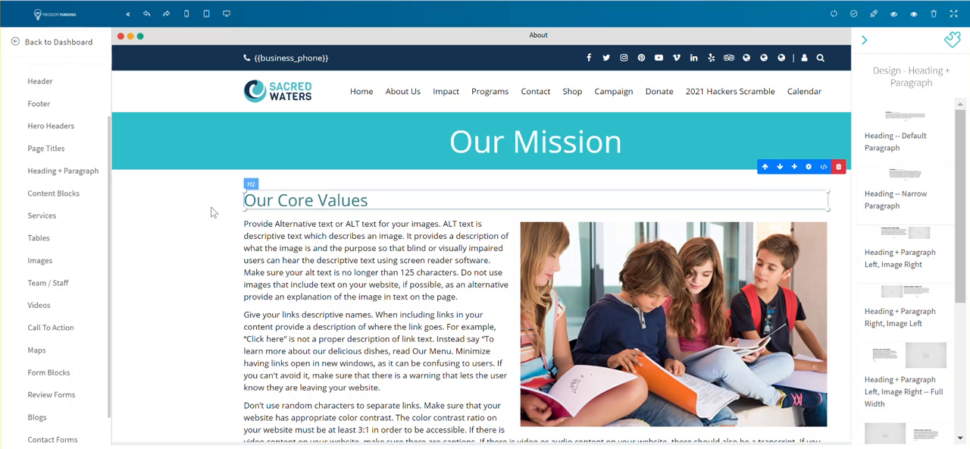
pyautogui.scroll(1, 31, 126)
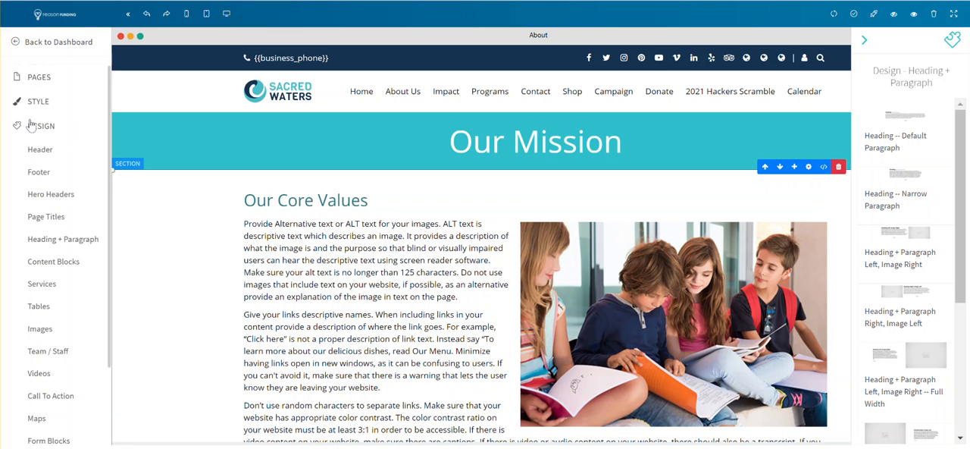
pyautogui.click(57, 201)
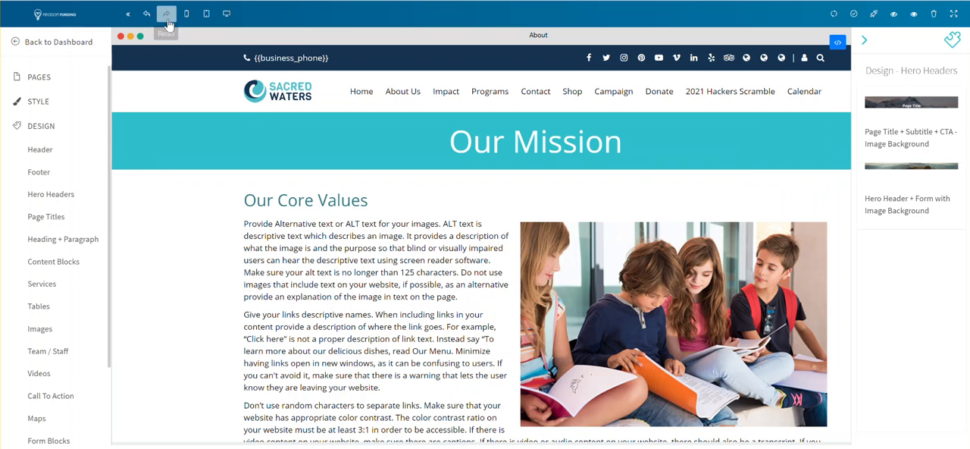
pyautogui.click(50, 217)
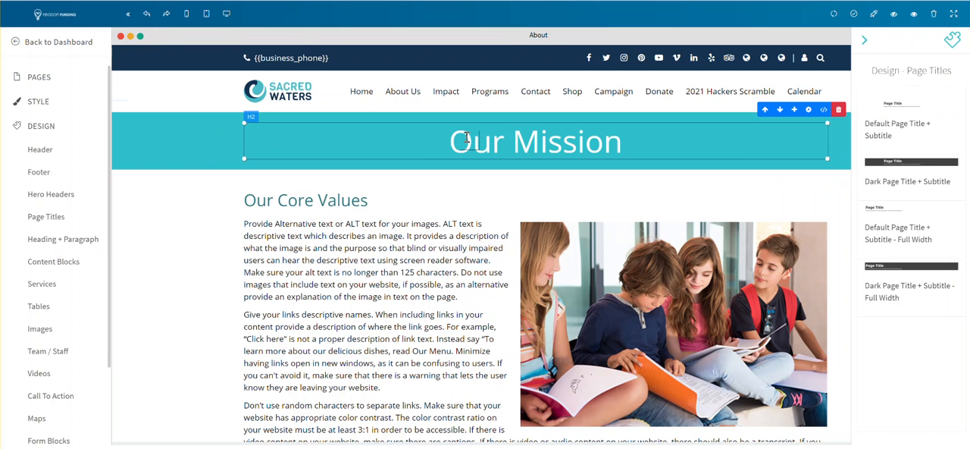
pyautogui.click(67, 241)
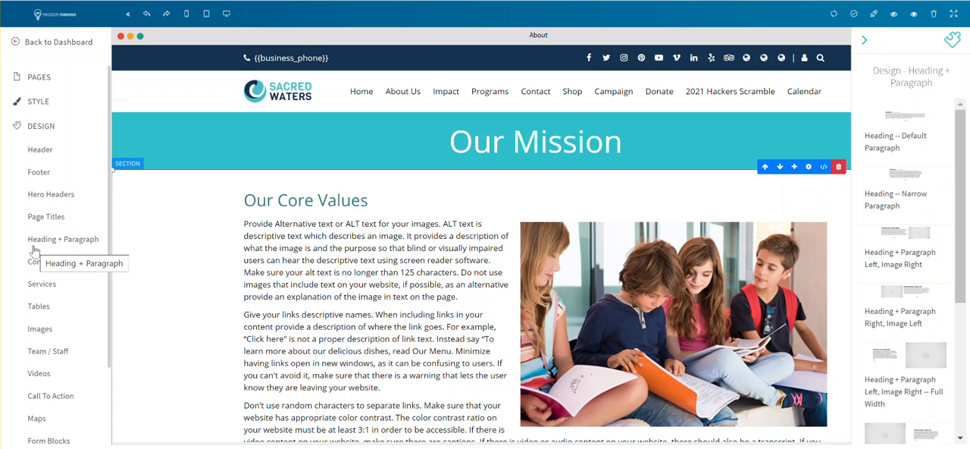
pyautogui.click(54, 261)
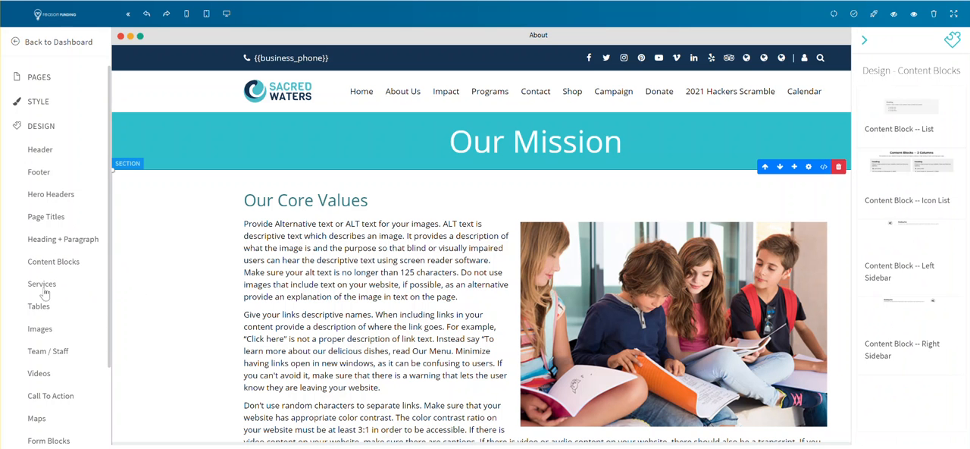
# - Browse the design blocks for Services, Tables and Team / Staff
pyautogui.click(43, 285)
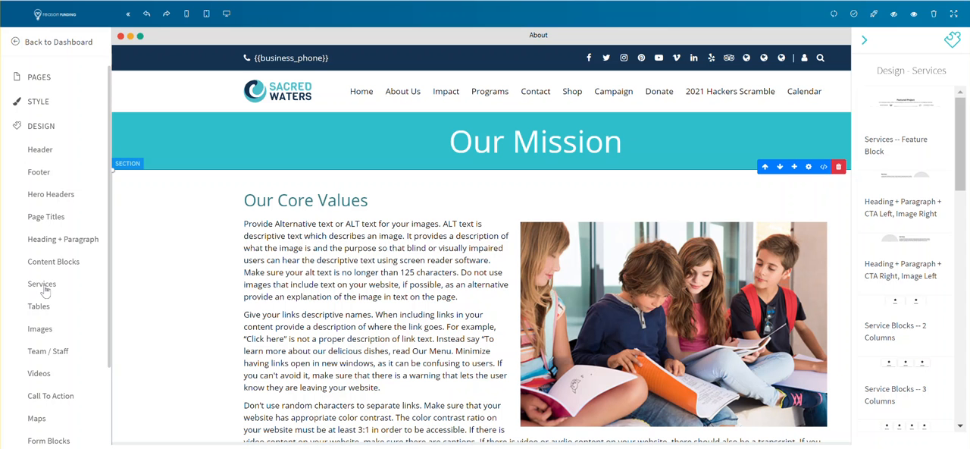
pyautogui.scroll(-2, 44, 291)
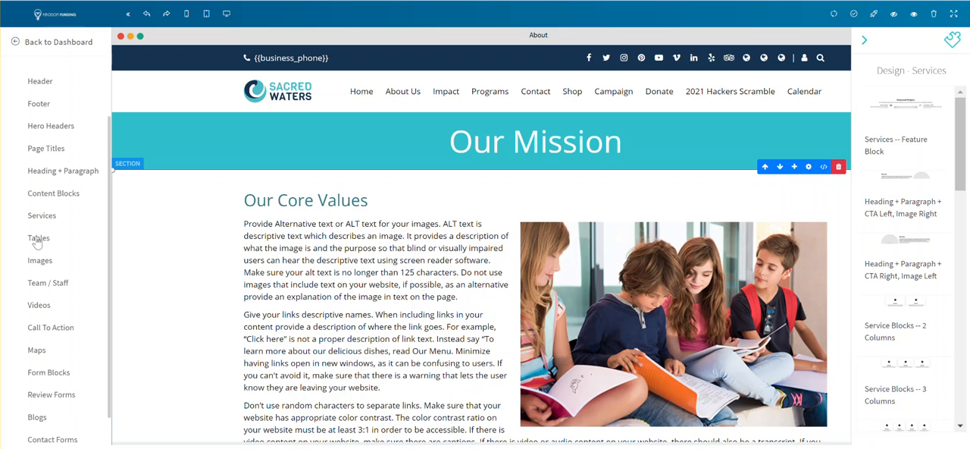
pyautogui.click(38, 238)
pyautogui.click(52, 287)
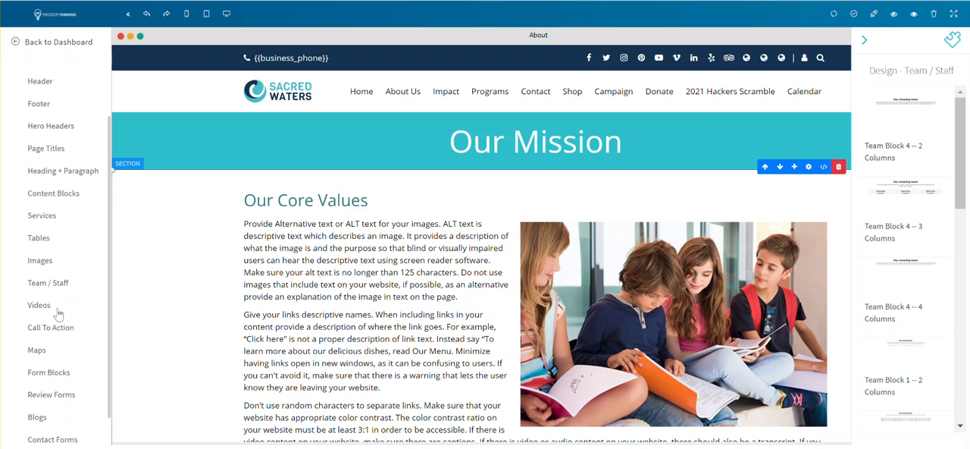
# - Browse the design blocks for Videos, Call To Action, Maps and Form Blocks
pyautogui.scroll(-2, 53, 310)
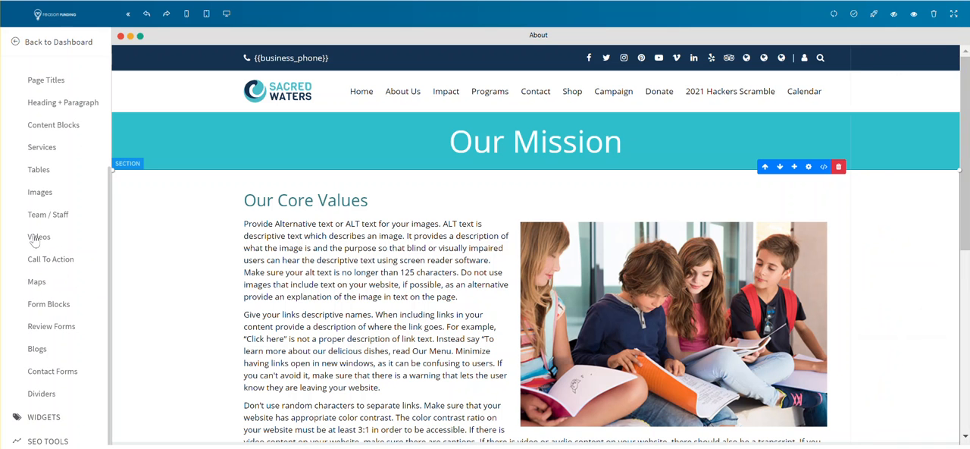
pyautogui.click(39, 238)
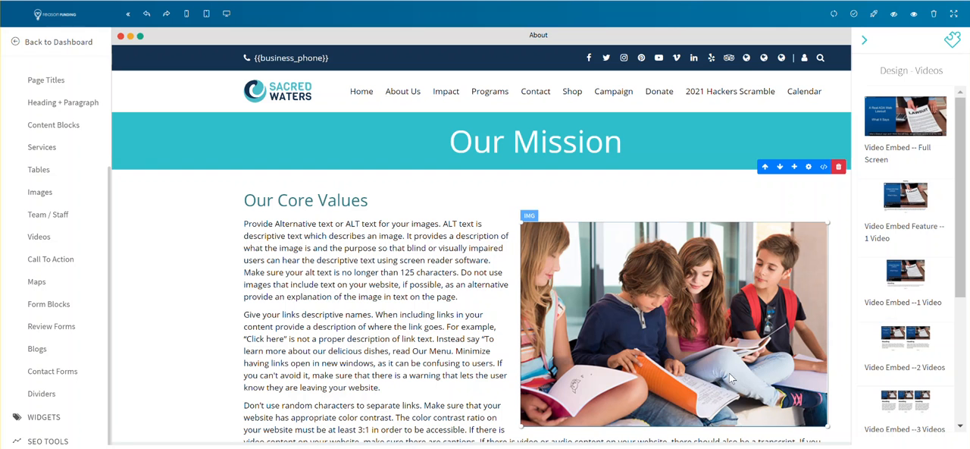
pyautogui.click(52, 260)
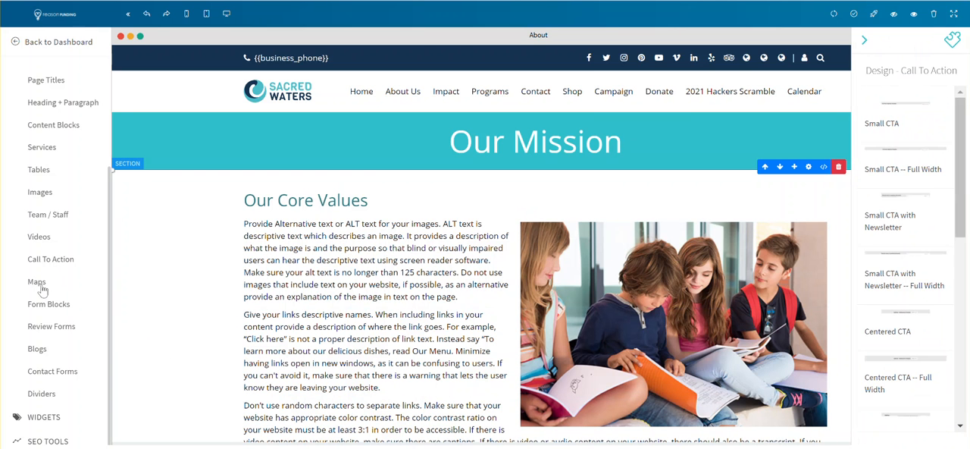
pyautogui.click(52, 283)
pyautogui.click(50, 305)
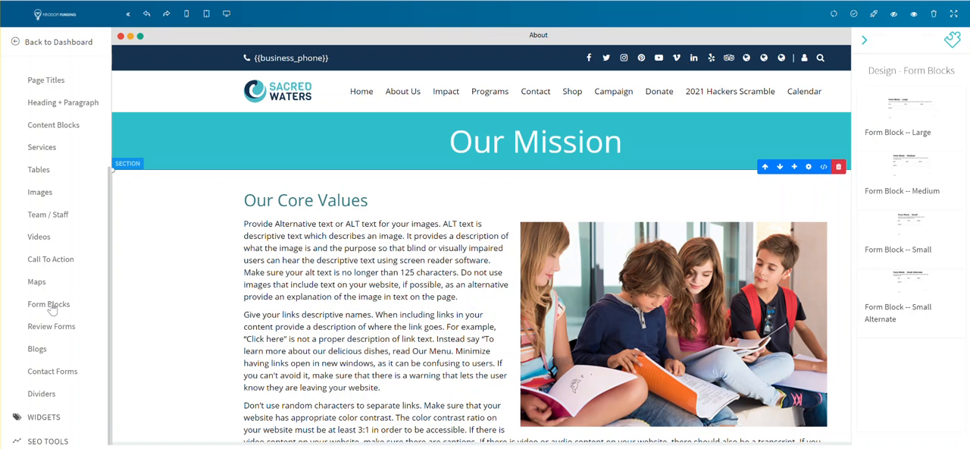
# - Browse the design blocks for Review Forms, Blogs, Contact Forms and Dividers
pyautogui.scroll(-1, 49, 282)
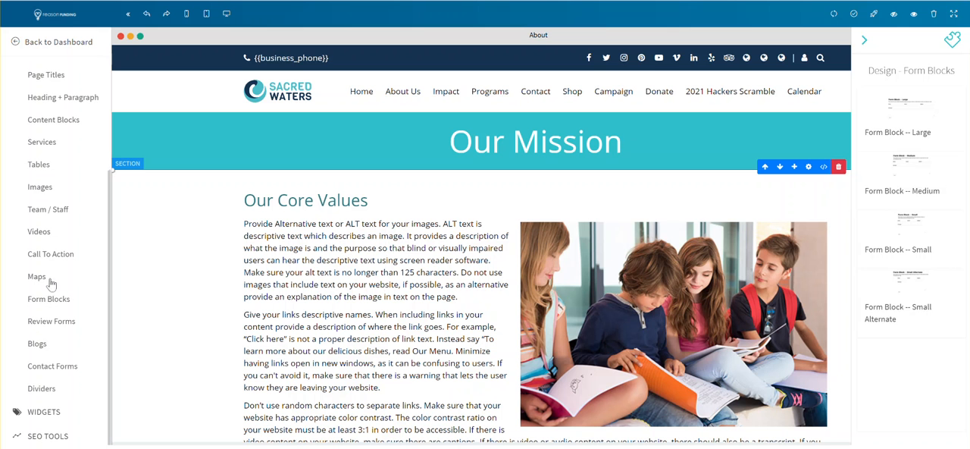
pyautogui.click(65, 325)
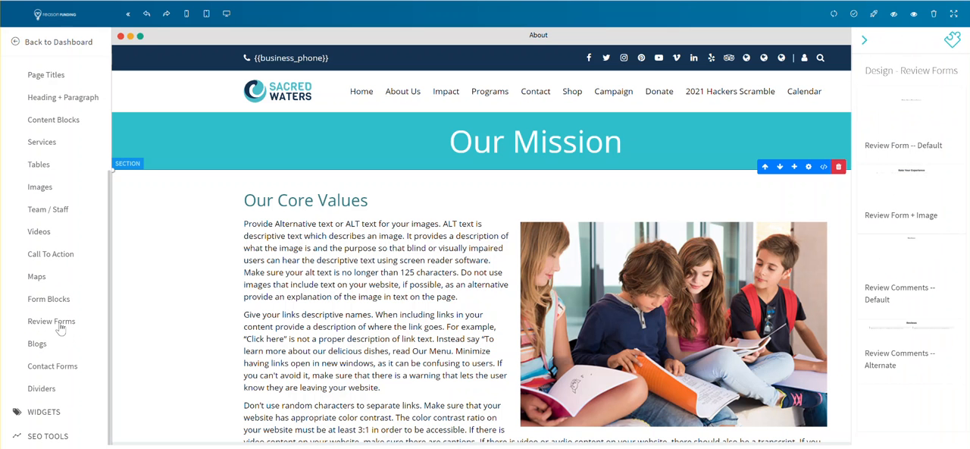
pyautogui.click(37, 345)
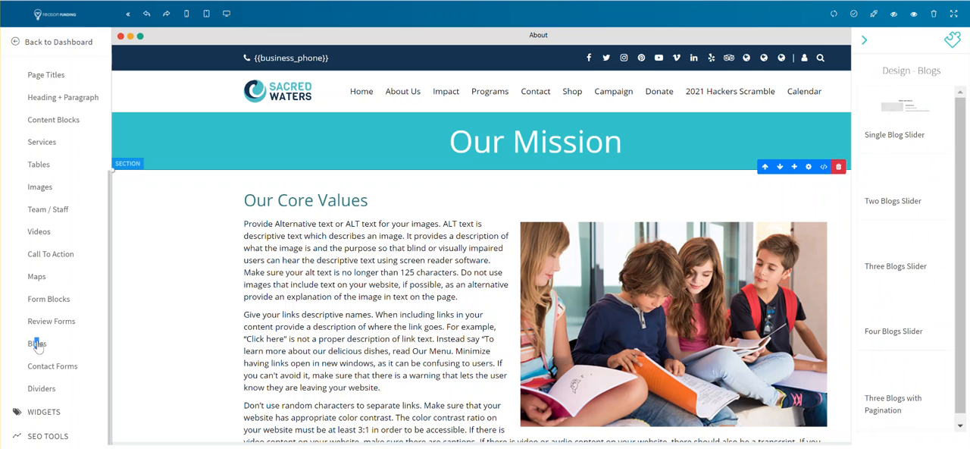
pyautogui.click(44, 364)
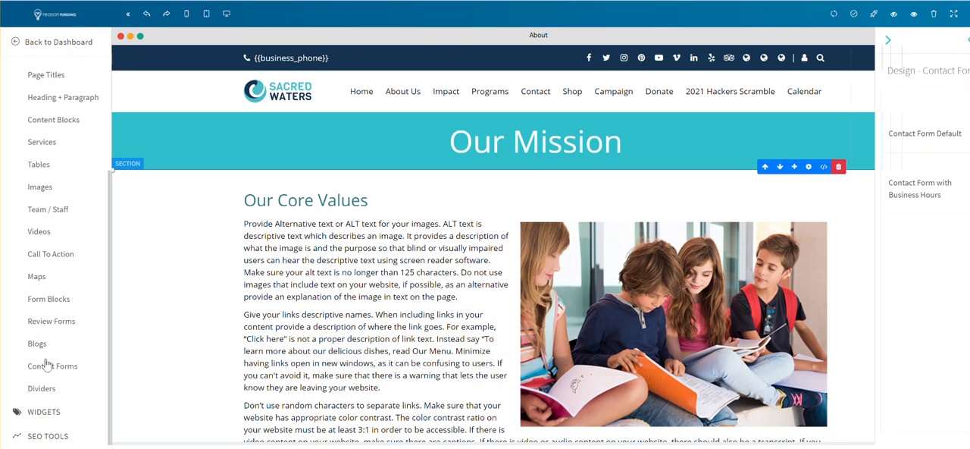
pyautogui.click(44, 391)
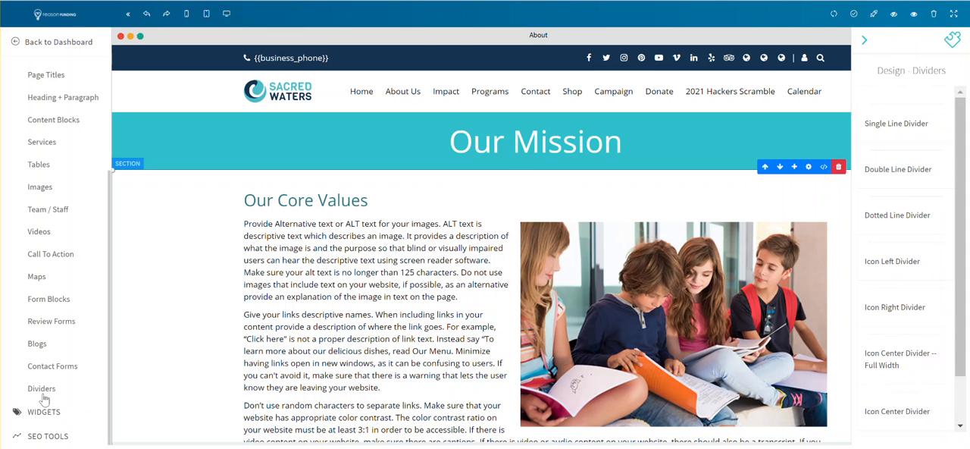
# - Browse the widgets available for Sliders, Testimonials and Galleries
pyautogui.click(47, 412)
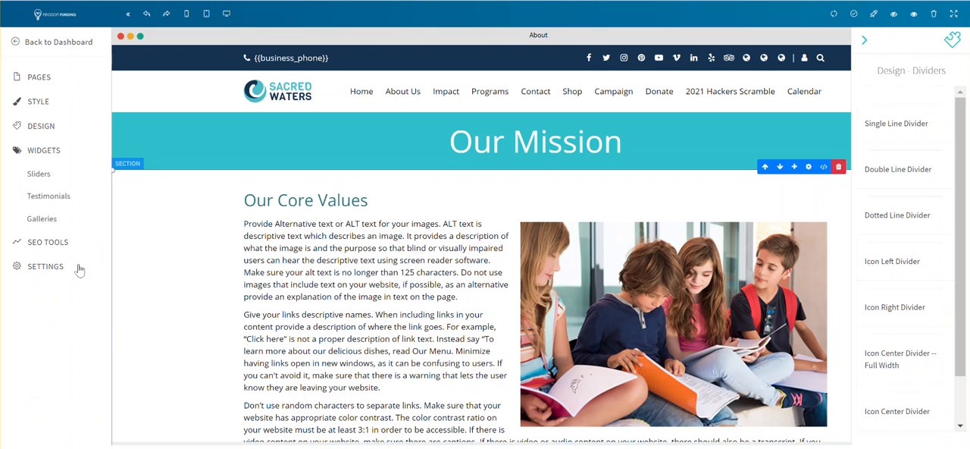
pyautogui.click(32, 176)
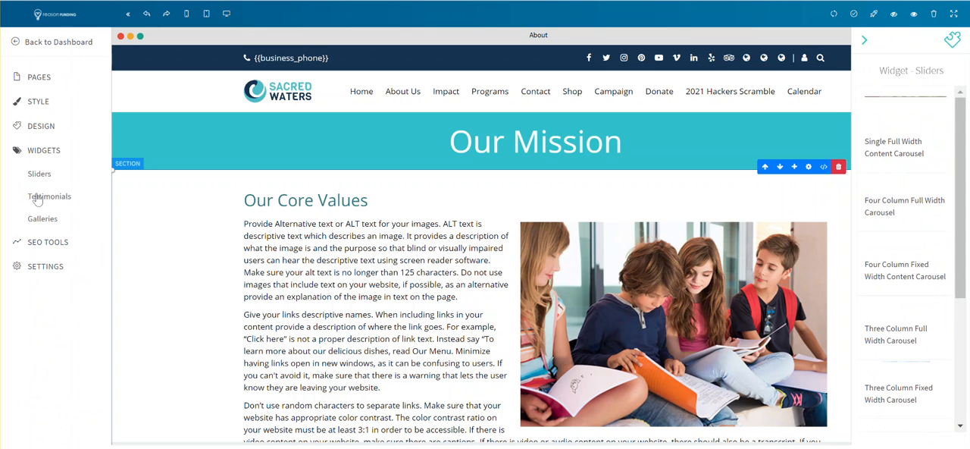
pyautogui.click(36, 199)
pyautogui.click(40, 219)
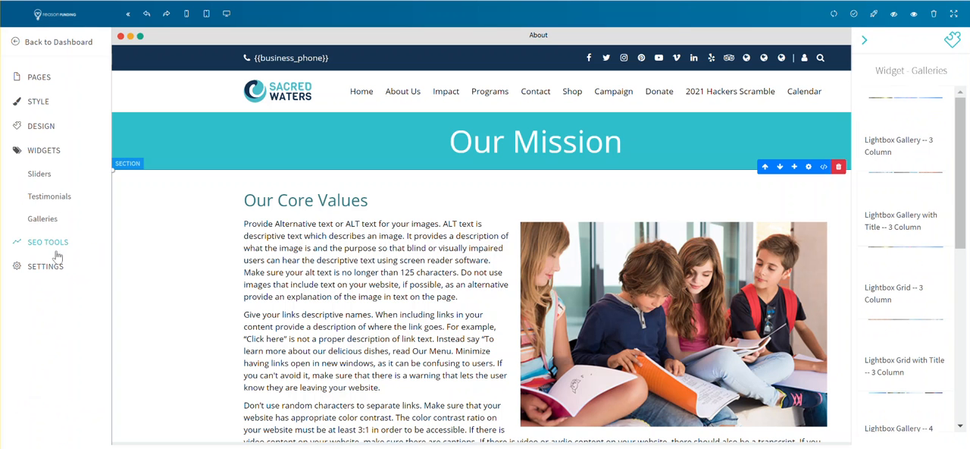
# - Examine the About page's SEO settings, including its name, title, description, keywords and index options, and close them without updating
pyautogui.click(47, 243)
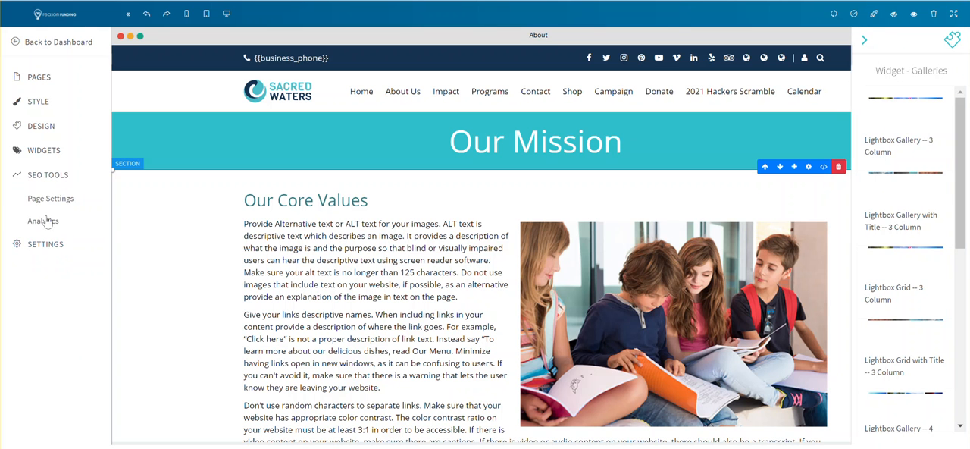
pyautogui.click(47, 201)
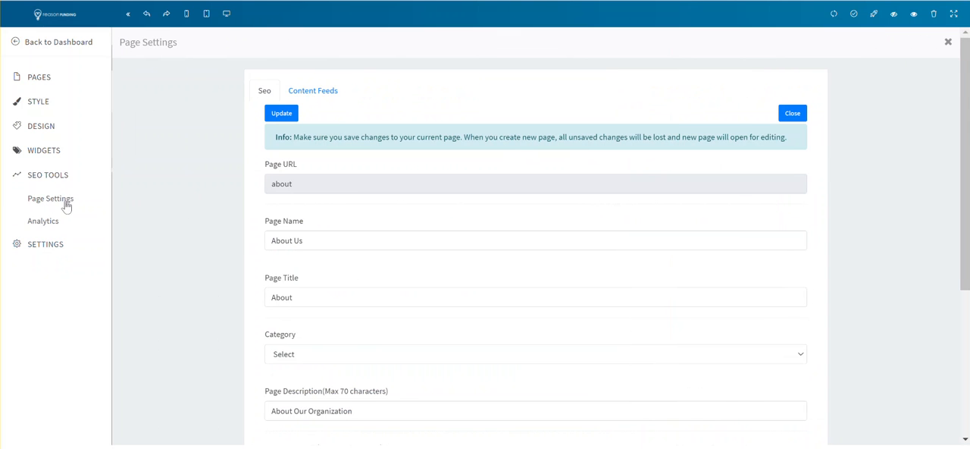
pyautogui.scroll(-3, 247, 213)
pyautogui.scroll(1, 308, 177)
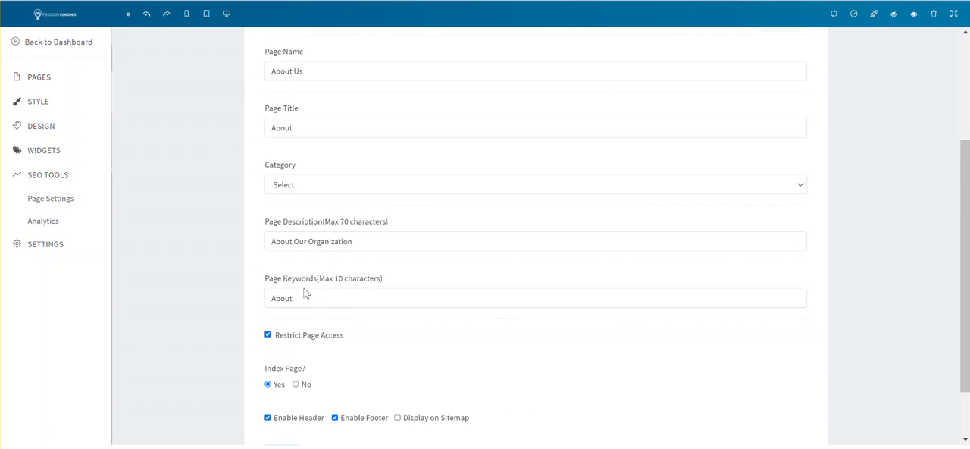
pyautogui.scroll(1, 340, 244)
pyautogui.scroll(2, 349, 174)
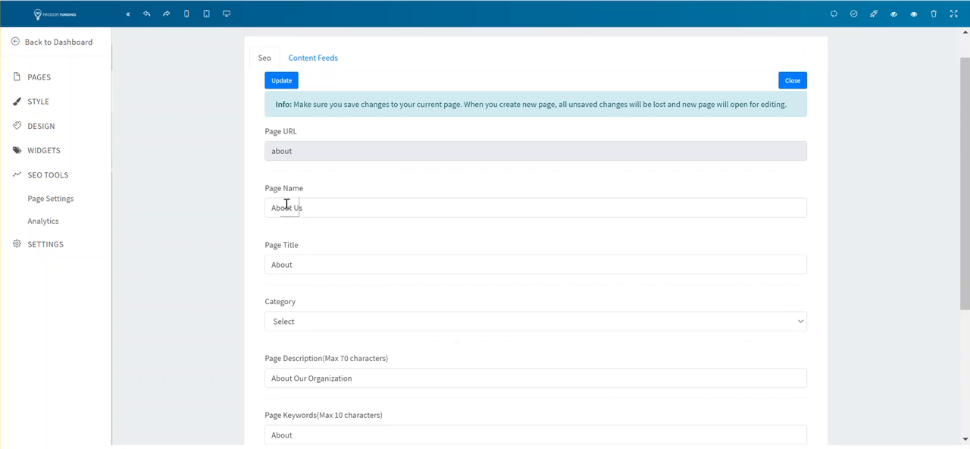
pyautogui.click(793, 115)
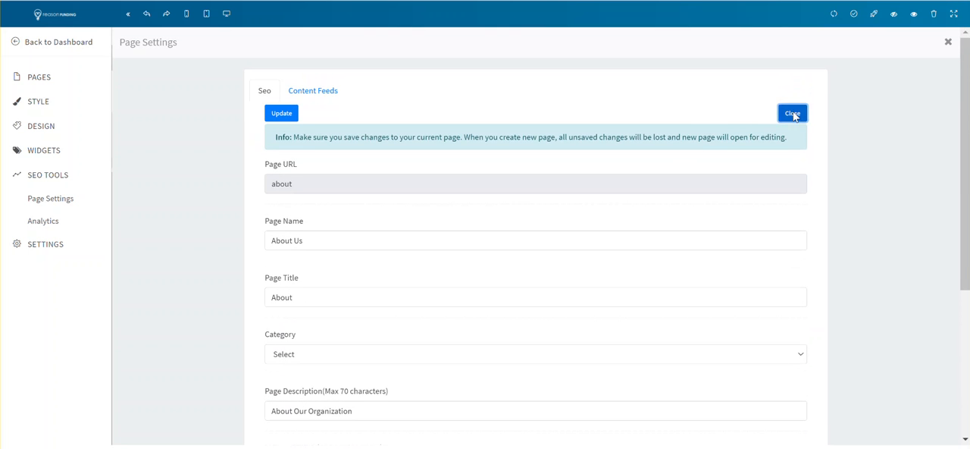
# - Examine the analytics settings' custom code fields for head and body tags and the service account JSON field, and close them
pyautogui.click(48, 221)
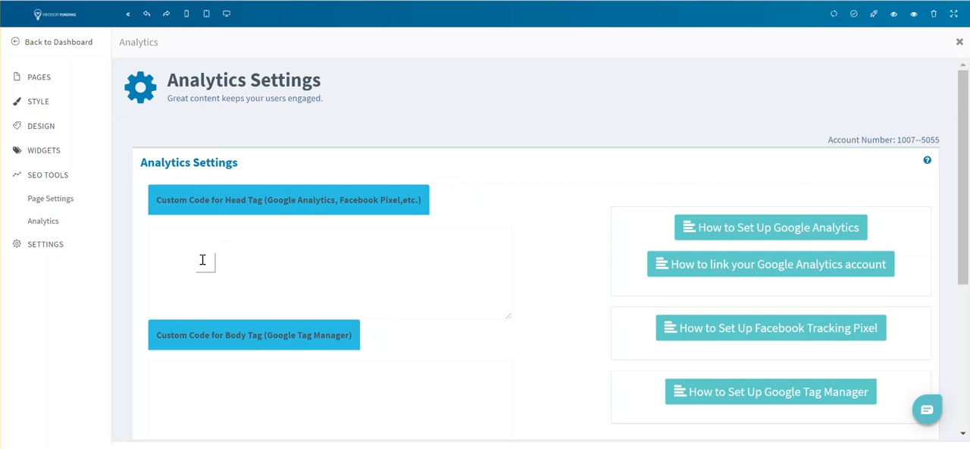
pyautogui.scroll(-1, 203, 261)
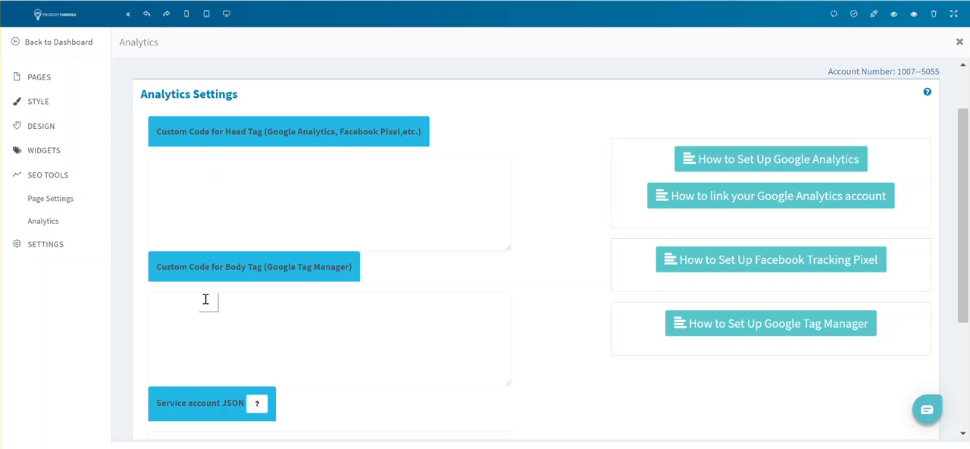
pyautogui.scroll(-2, 206, 299)
pyautogui.scroll(1, 208, 297)
pyautogui.scroll(1, 213, 287)
pyautogui.scroll(-2, 267, 319)
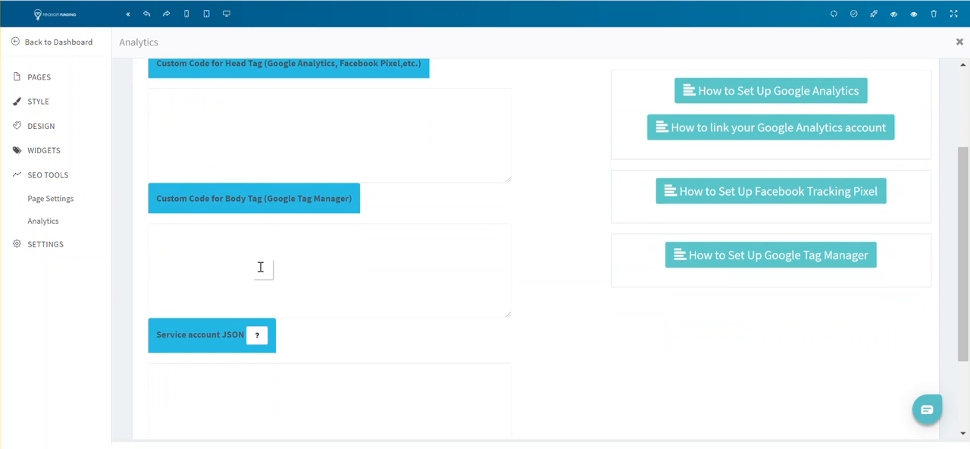
pyautogui.scroll(4, 277, 271)
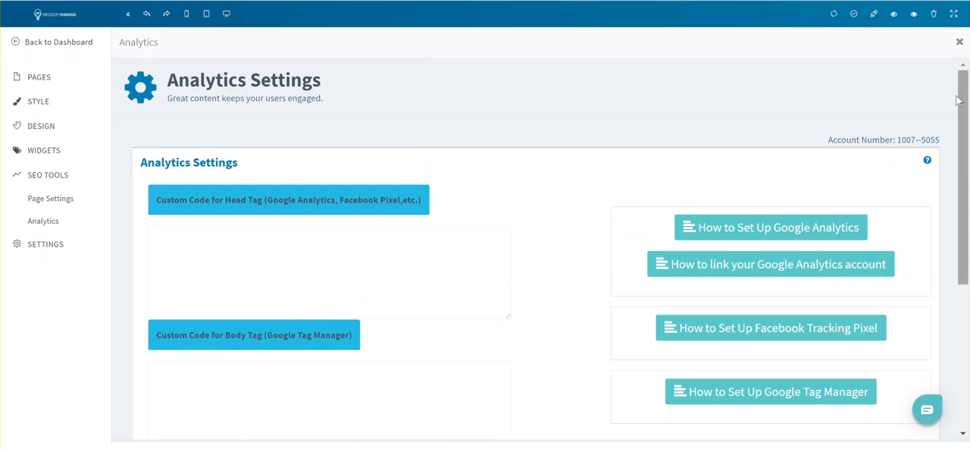
pyautogui.click(960, 42)
# - Display the site's Settings options for users, publishing and advanced settings, and return to the Design block categories
pyautogui.click(40, 244)
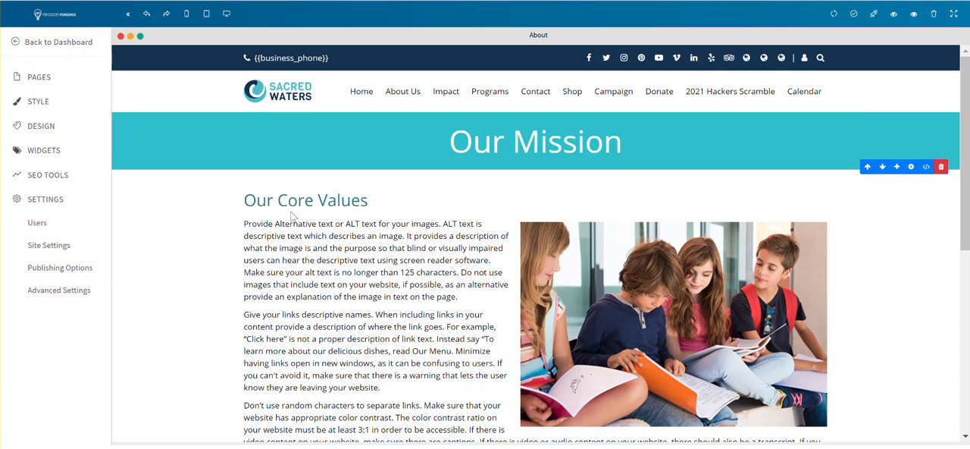
pyautogui.click(34, 126)
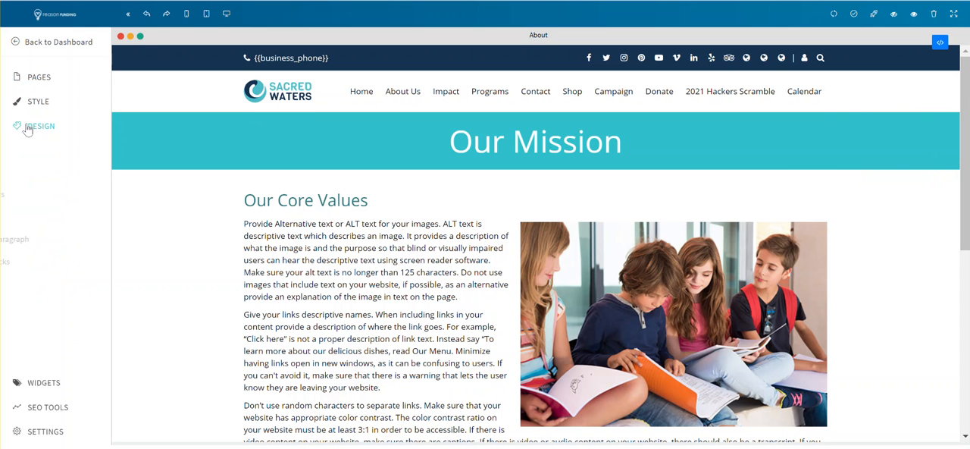